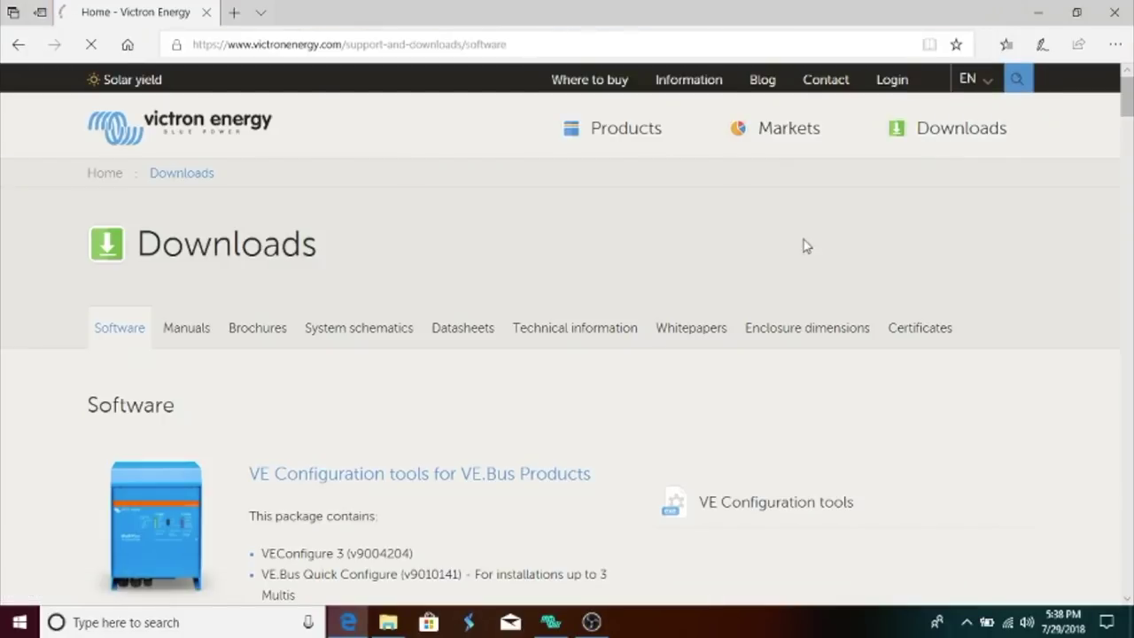
# Locate the VE Configuration tools download on the Victron software page, switch to VEConfigure 3 and close the browser
pyautogui.scroll(-3, 732, 325)
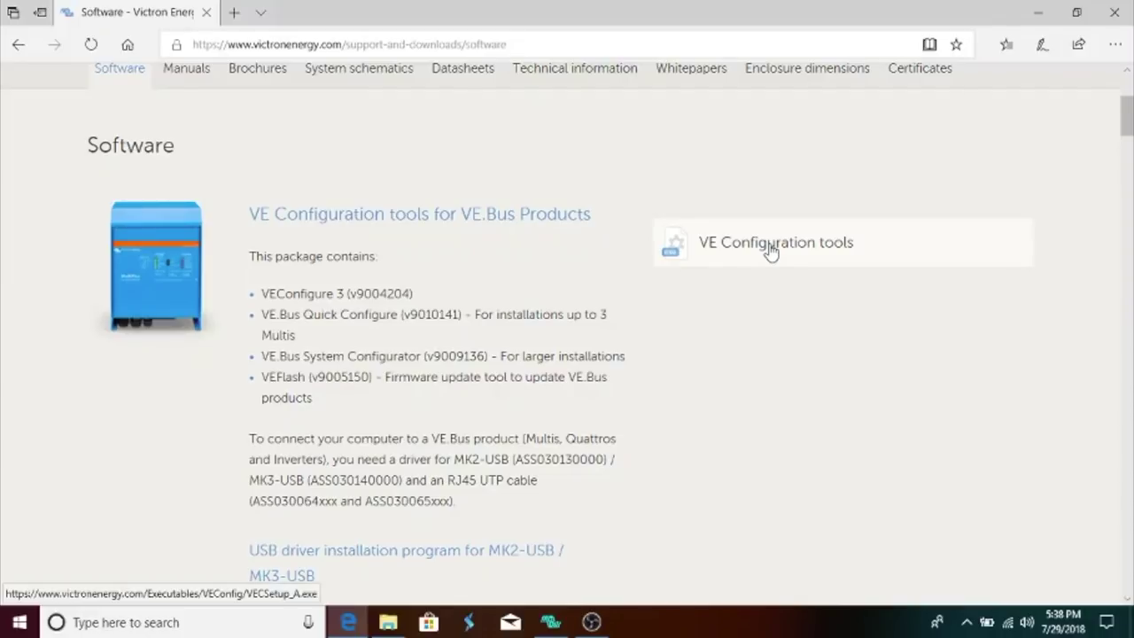
pyautogui.click(549, 624)
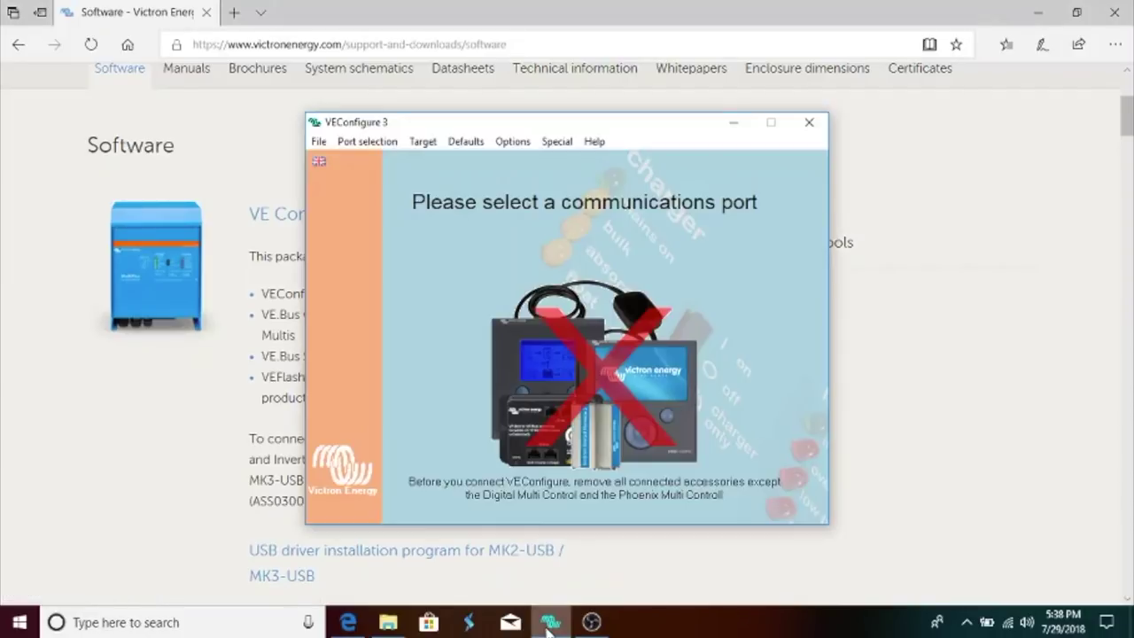
pyautogui.click(1117, 17)
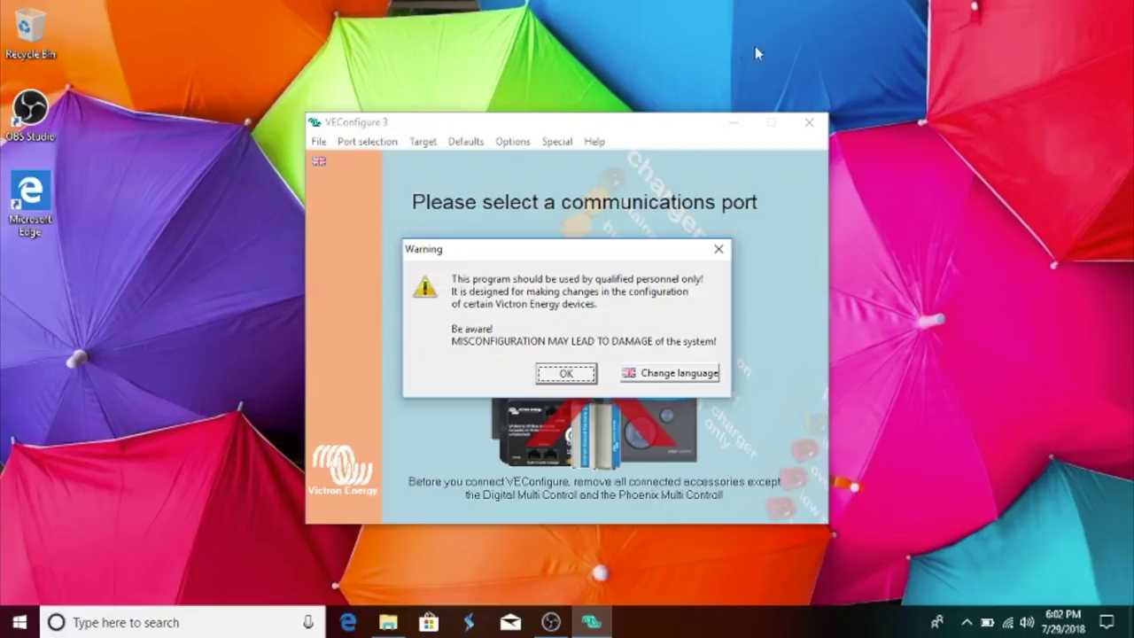
# Acknowledge the qualified-personnel warning and connect to the MultiPlus using automatic COM port detection
pyautogui.click(566, 374)
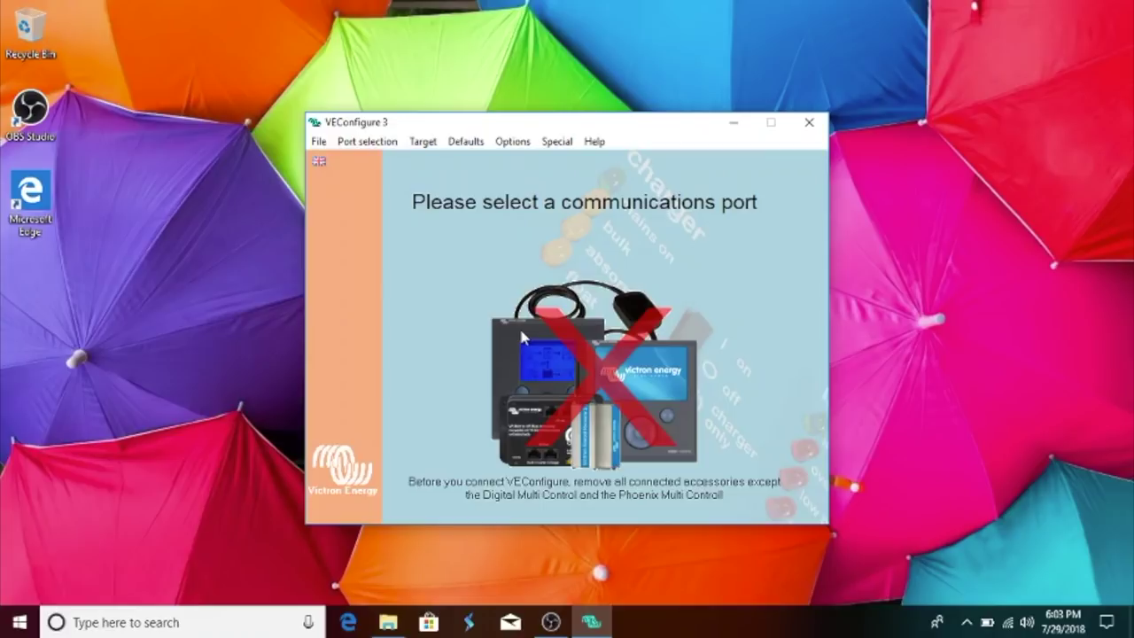
pyautogui.click(361, 146)
pyautogui.moveTo(455, 157)
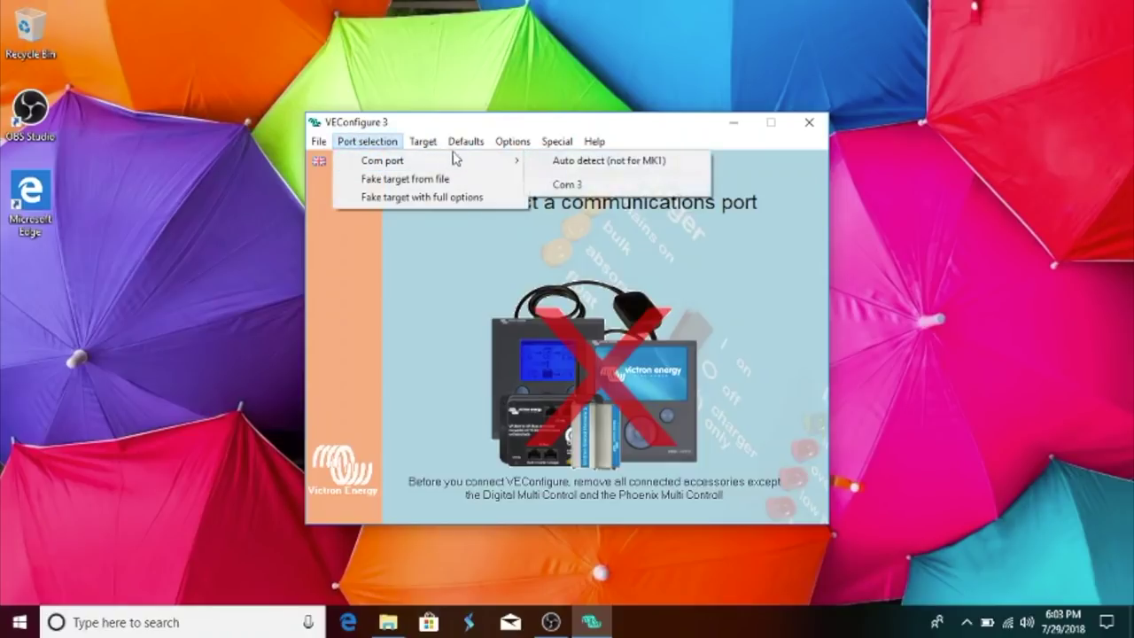
pyautogui.click(574, 163)
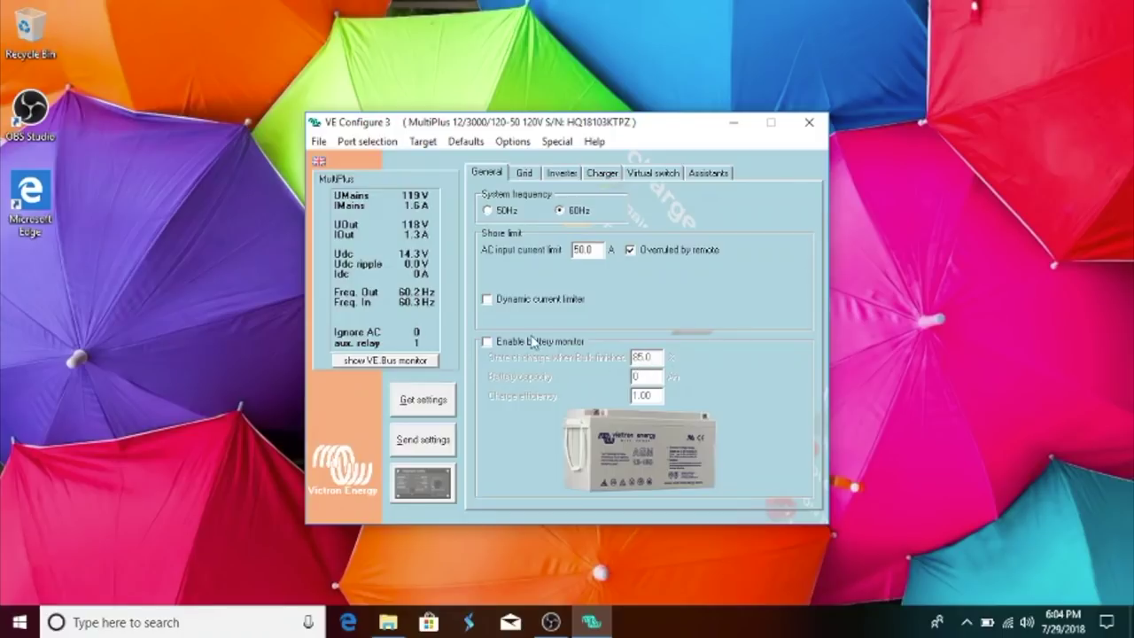
# Enable the battery monitor with a battery capacity of 400 Ah
pyautogui.click(487, 343)
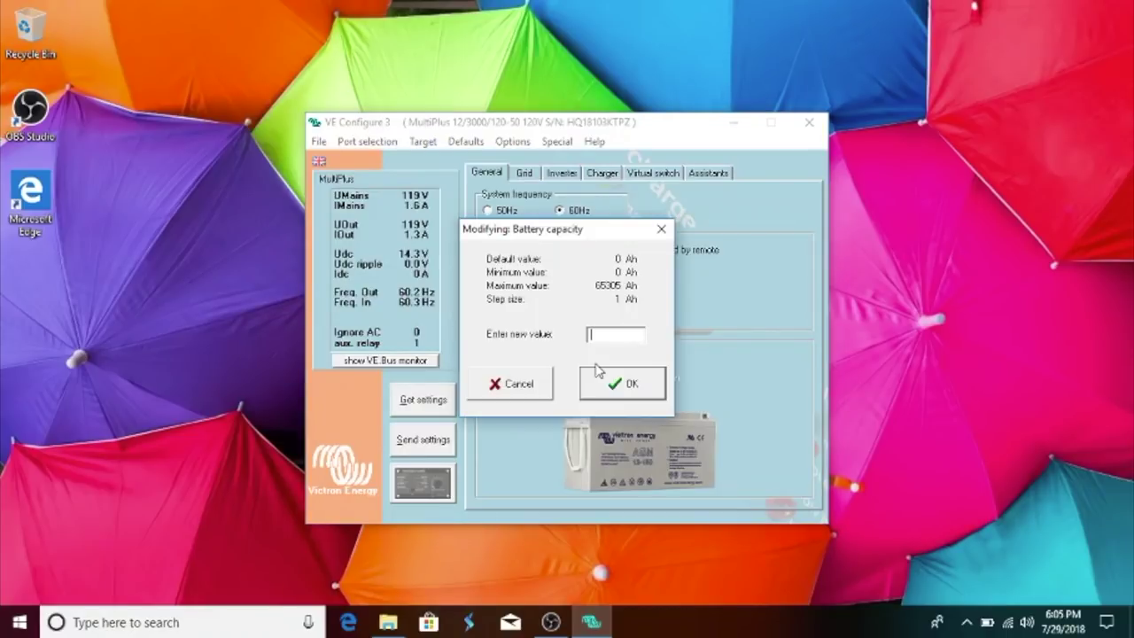
pyautogui.write('400')
pyautogui.click(620, 392)
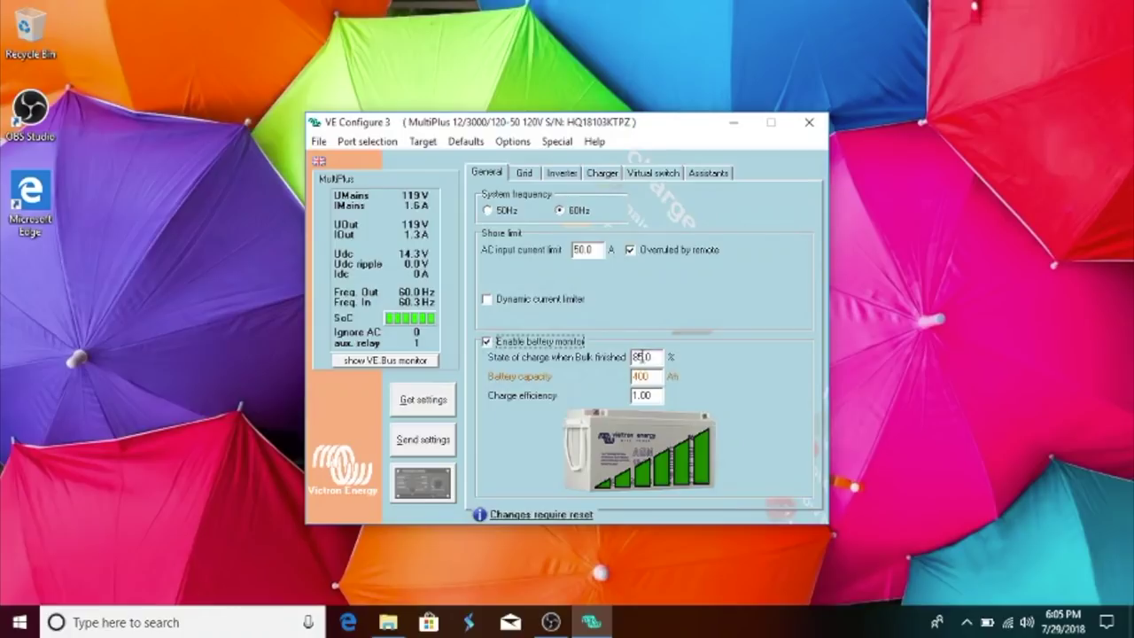
# Set the battery monitor's state of charge when Bulk finished to 95% and its charge efficiency to 0.95
pyautogui.click(638, 356)
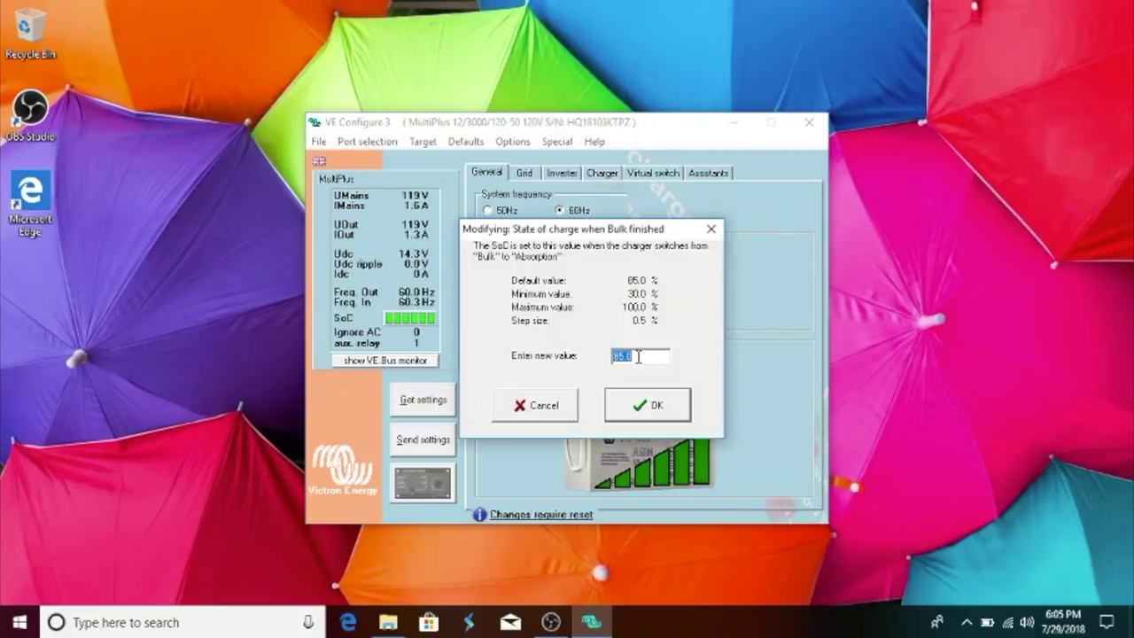
pyautogui.write('95')
pyautogui.click(669, 416)
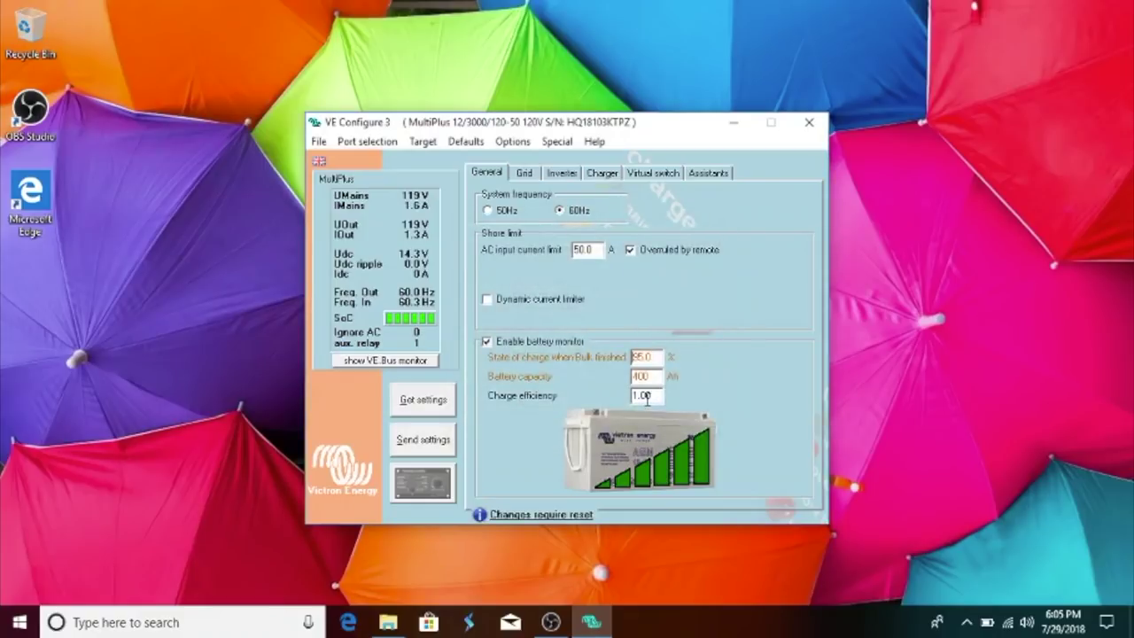
pyautogui.click(647, 397)
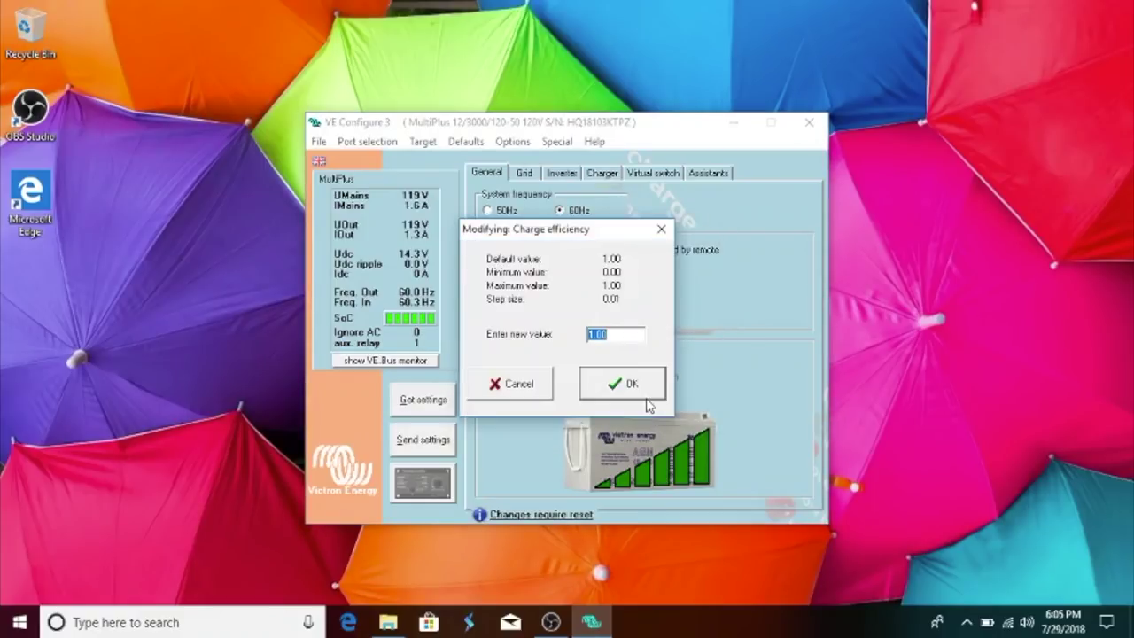
pyautogui.write('0.95')
pyautogui.click(630, 390)
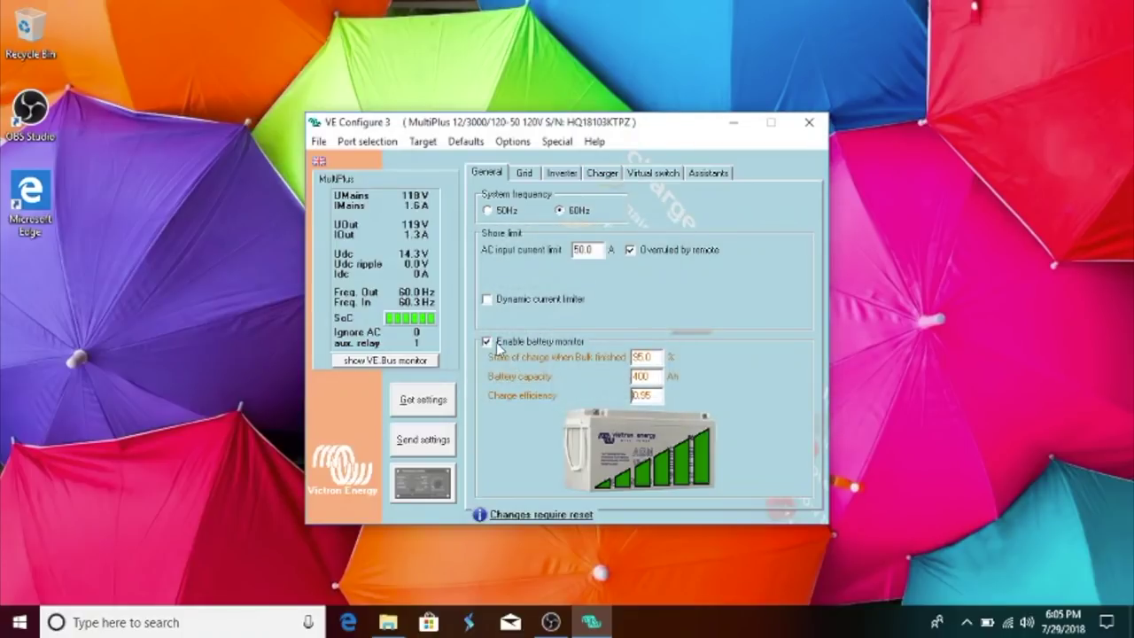
# Disable the battery monitor in the general settings
pyautogui.click(487, 342)
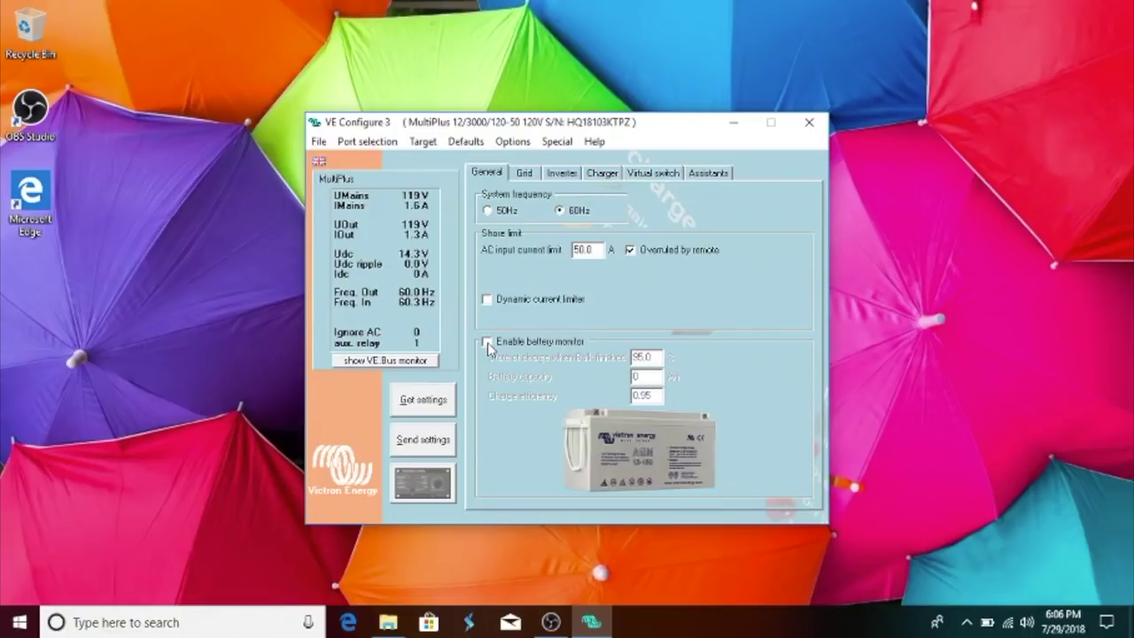
# Turn off the UPS function in the grid transfer switch settings
pyautogui.click(529, 174)
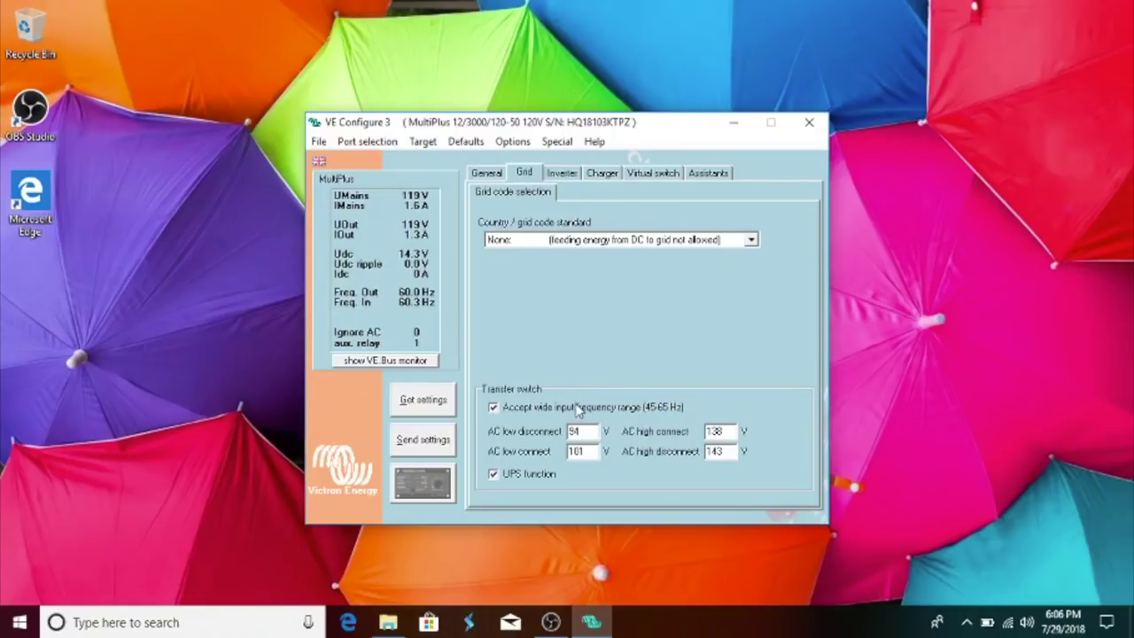
pyautogui.click(493, 475)
# Set the inverter's DC input low shut-down voltage to 11.5 V
pyautogui.click(561, 174)
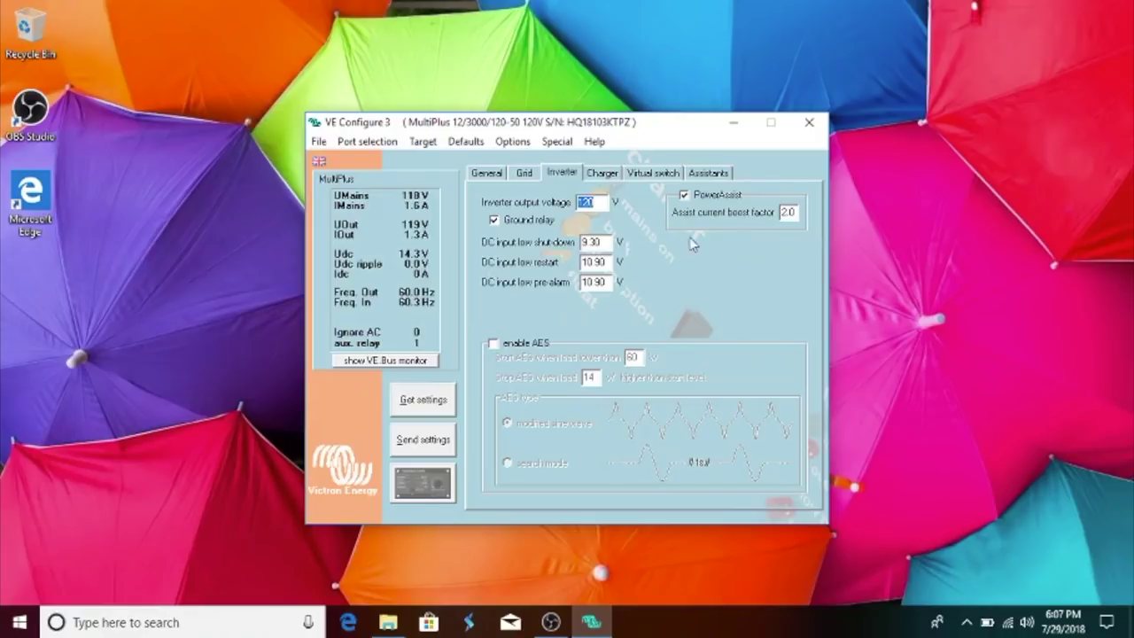
pyautogui.click(602, 242)
pyautogui.moveTo(602, 242); pyautogui.dragTo(570, 242)
pyautogui.write('11.5')
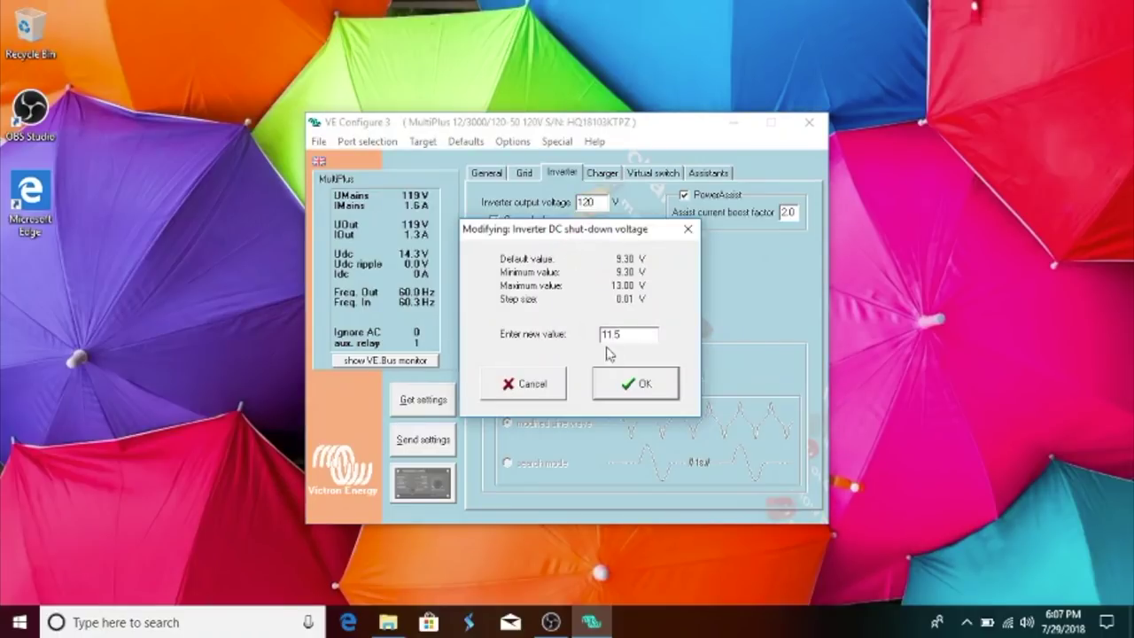
pyautogui.click(624, 383)
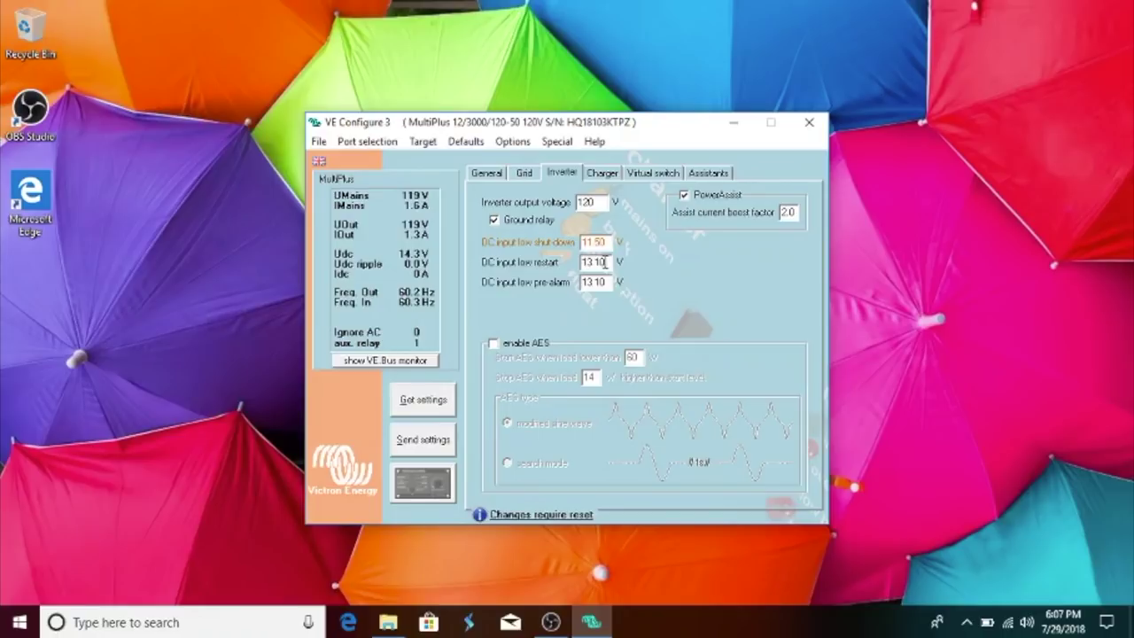
# Set the inverter's DC input low restart to 12.5 V and the DC input low pre-alarm to 11.8 V
pyautogui.moveTo(606, 261); pyautogui.dragTo(584, 263)
pyautogui.write('12')
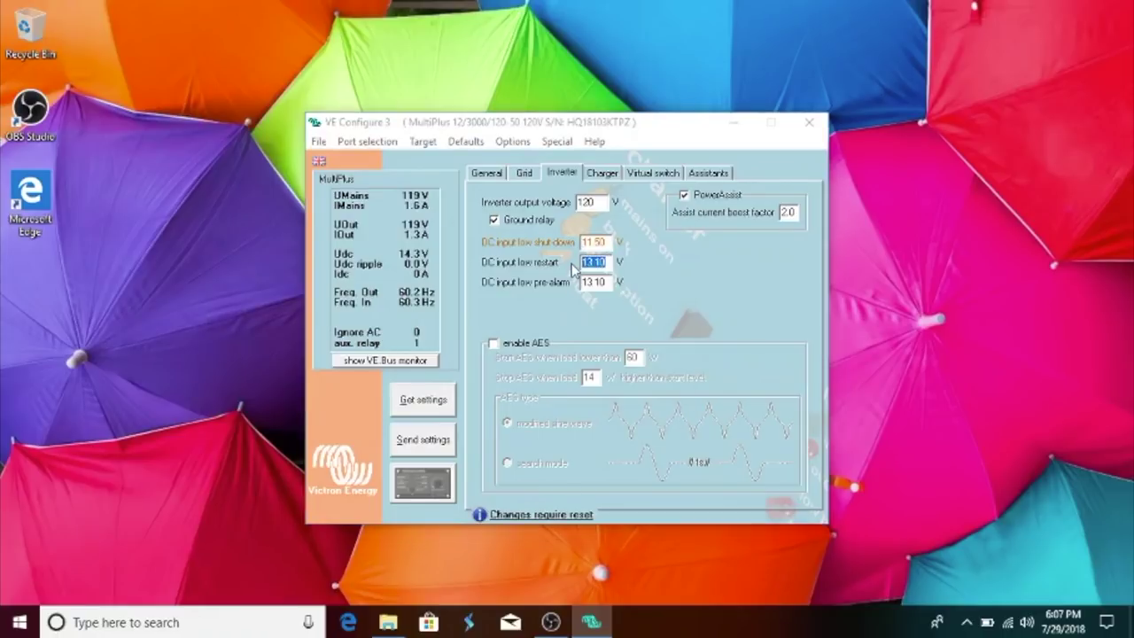
pyautogui.write('.5')
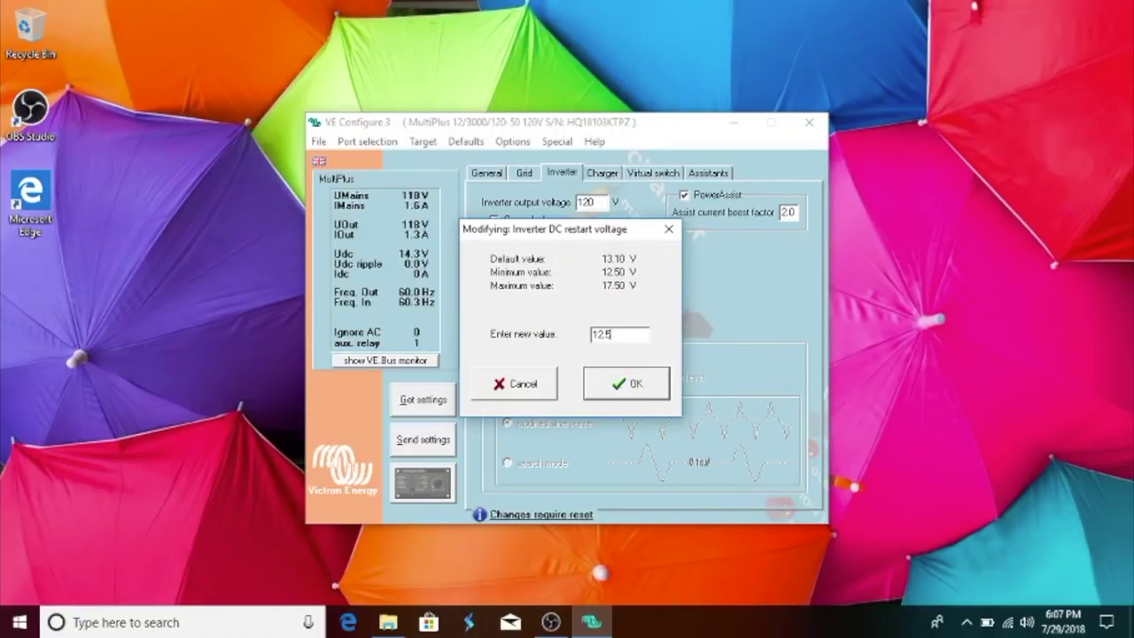
pyautogui.click(626, 390)
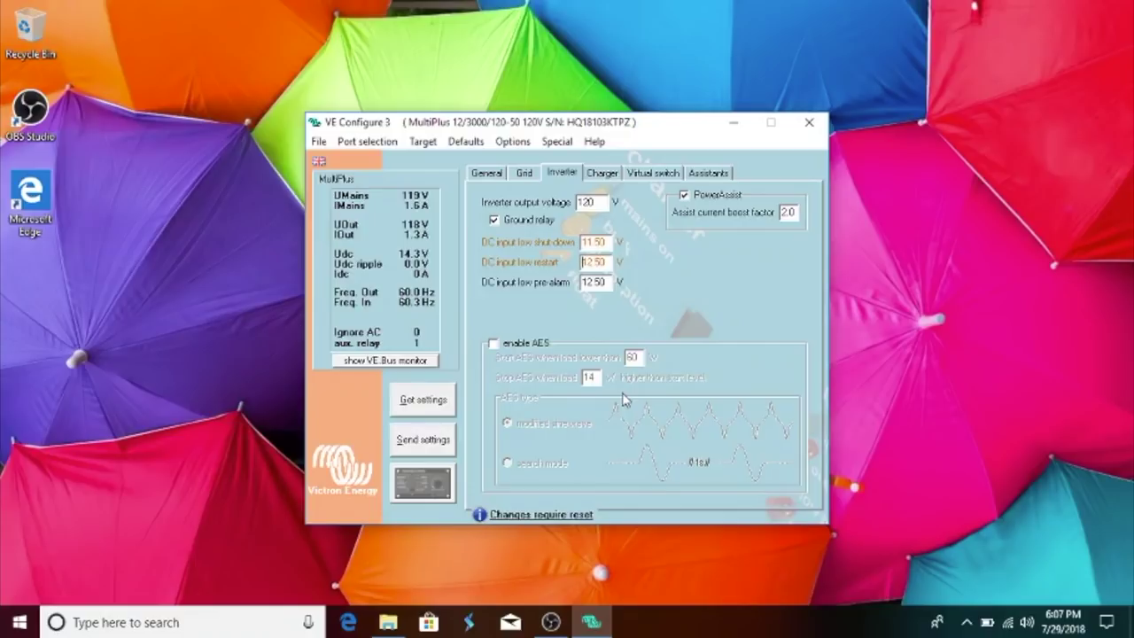
pyautogui.click(608, 282)
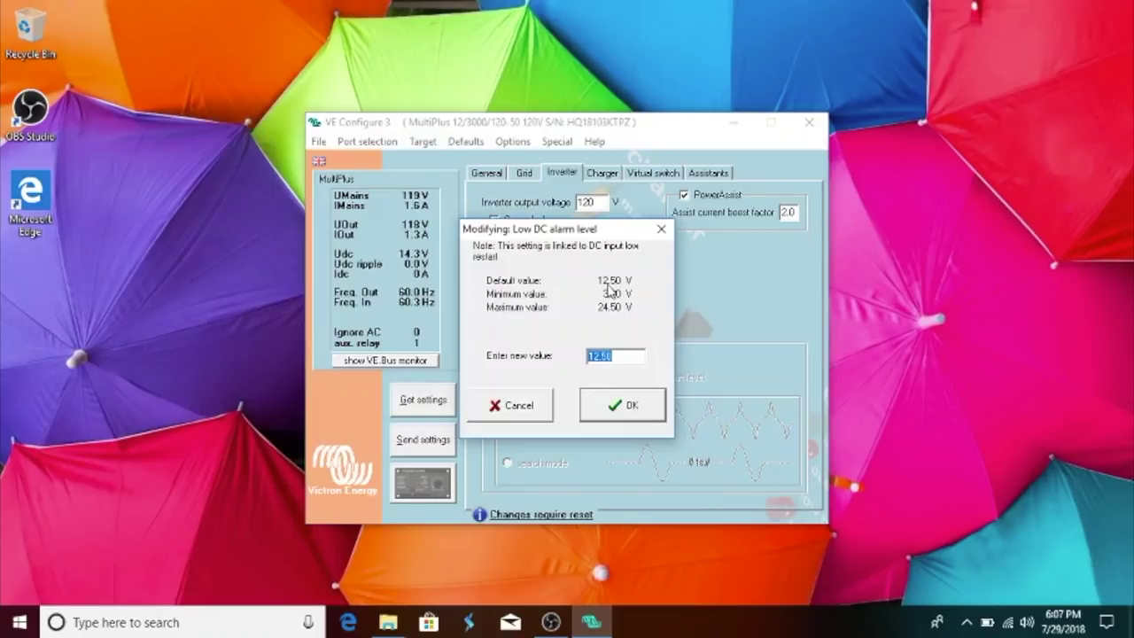
pyautogui.write('11.8')
pyautogui.click(620, 412)
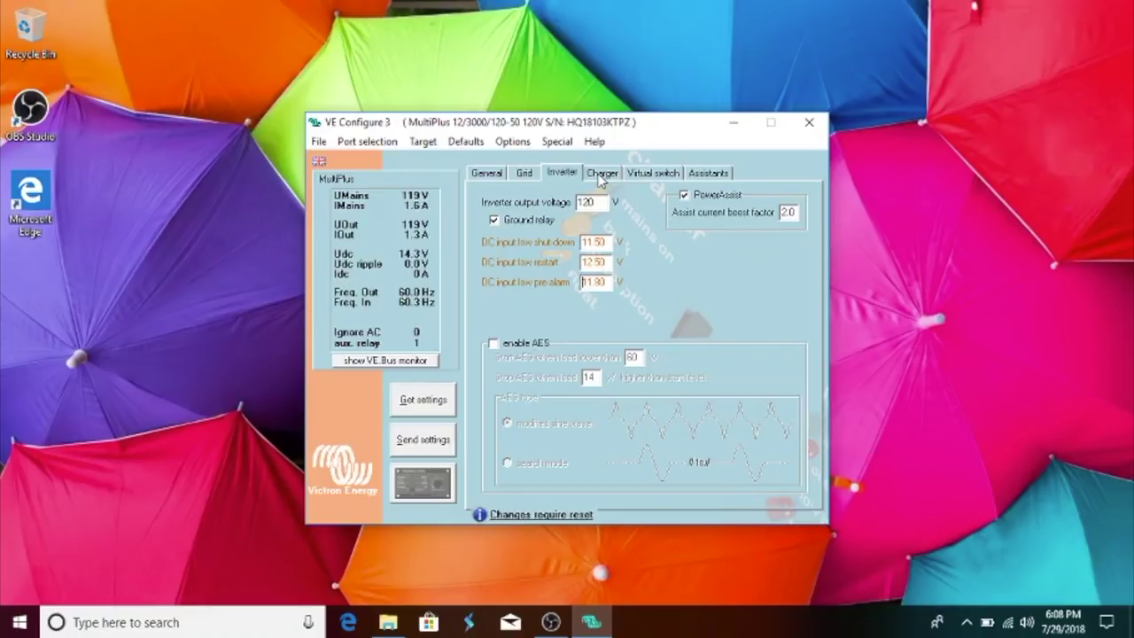
# Enable lithium batteries for the charger and choose Lithium Iron Phosphate, LiFePo4 as the battery type
pyautogui.click(602, 175)
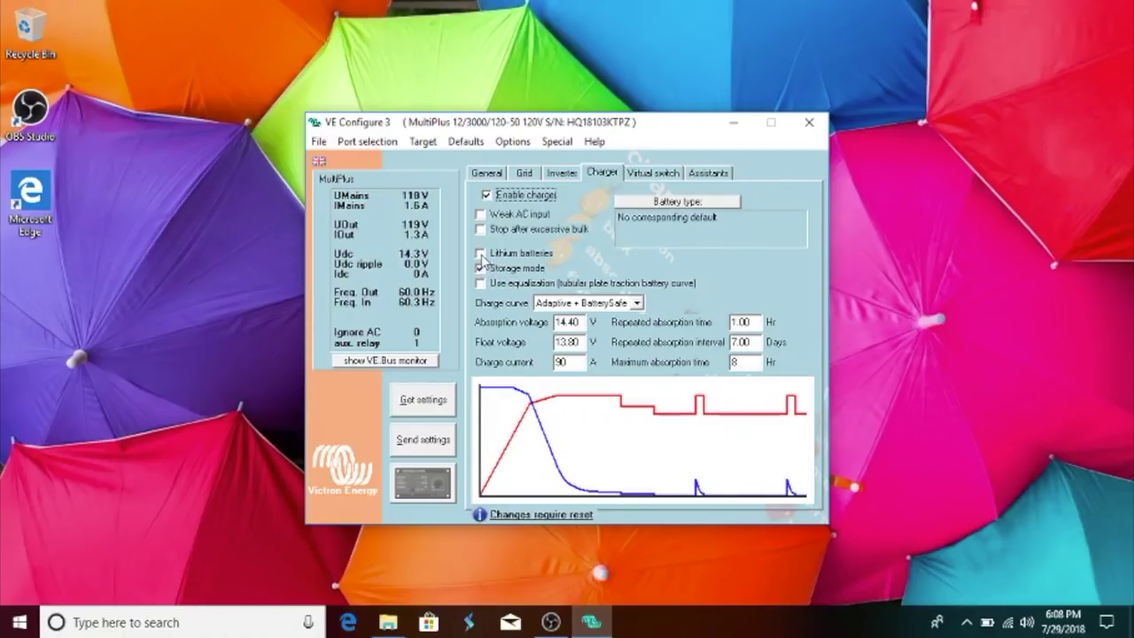
pyautogui.click(481, 255)
pyautogui.click(536, 367)
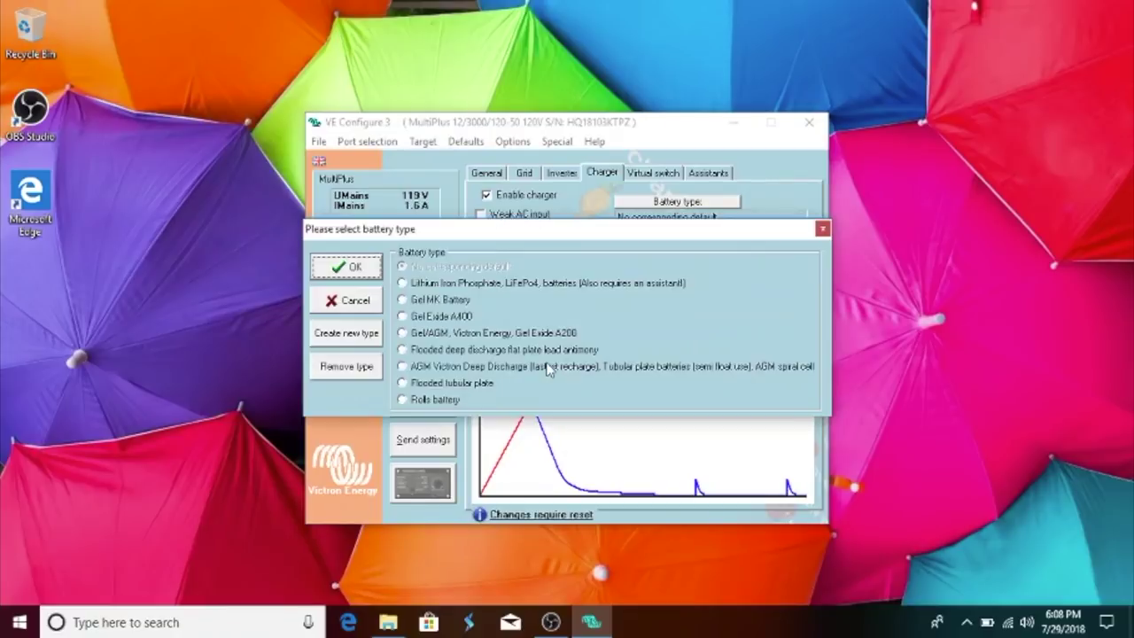
pyautogui.click(404, 282)
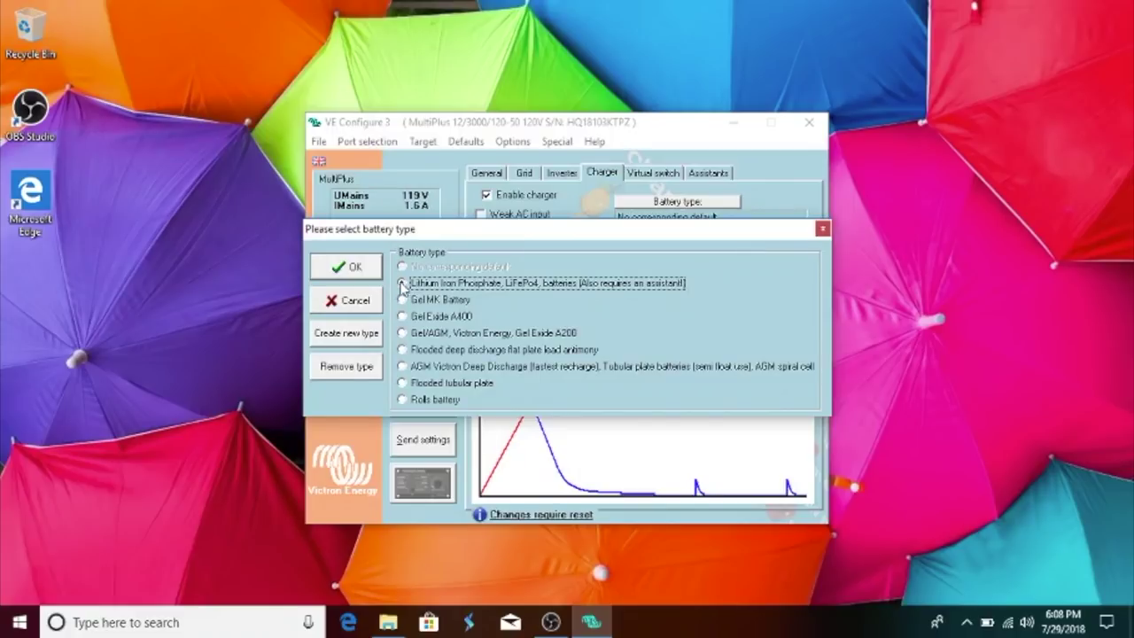
pyautogui.click(350, 267)
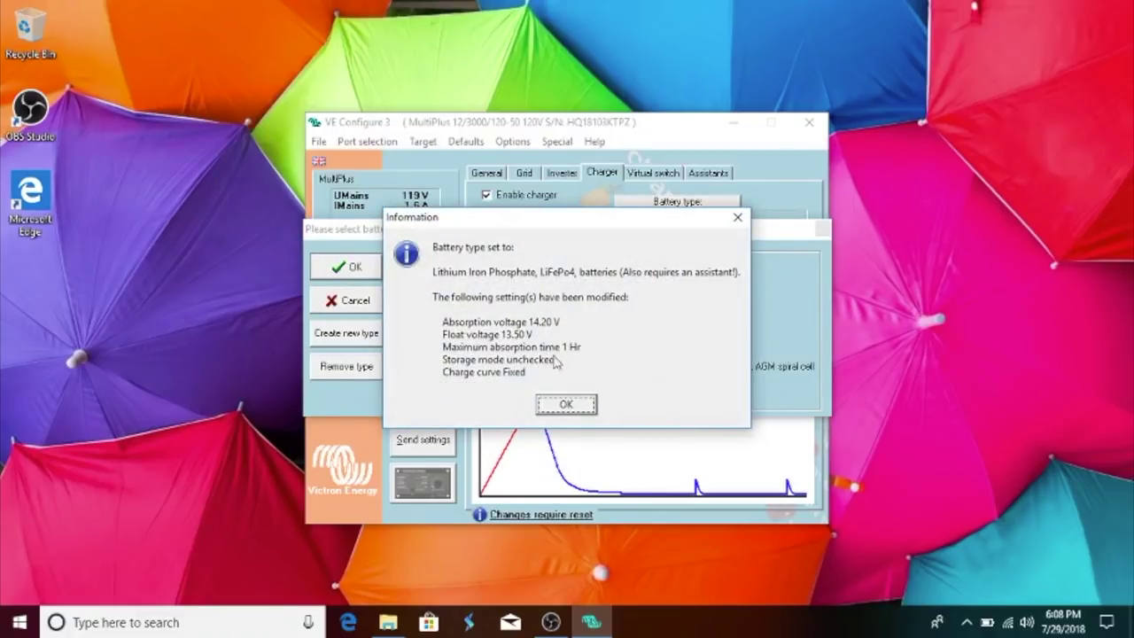
pyautogui.press('Return')
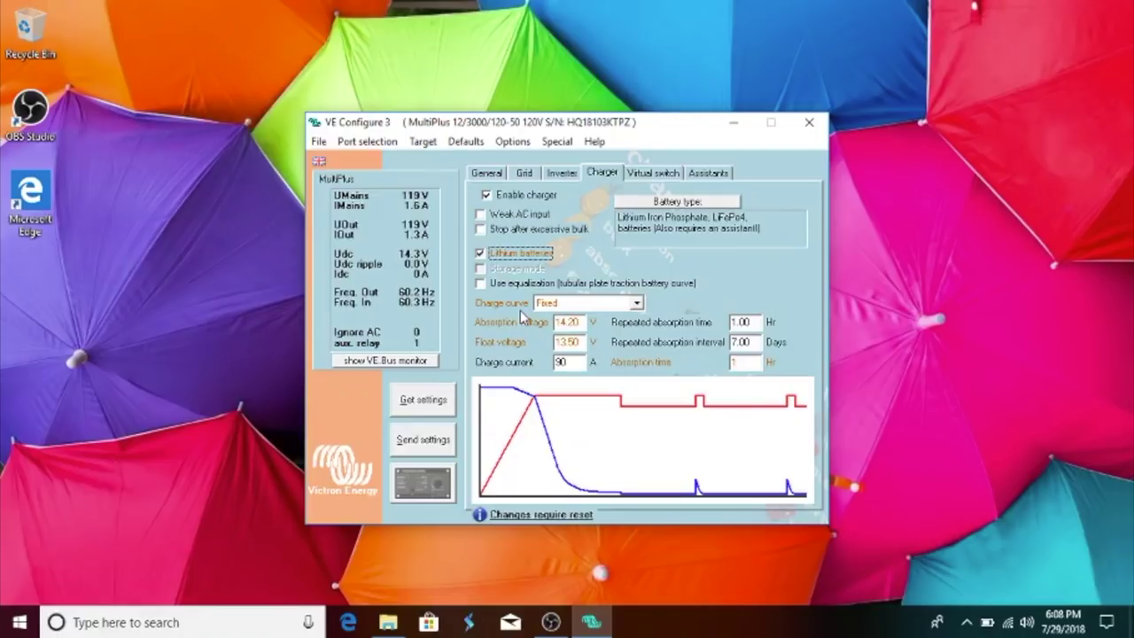
# Set the charger's absorption voltage to 14.4 V and its float voltage to 13.6 V
pyautogui.click(574, 324)
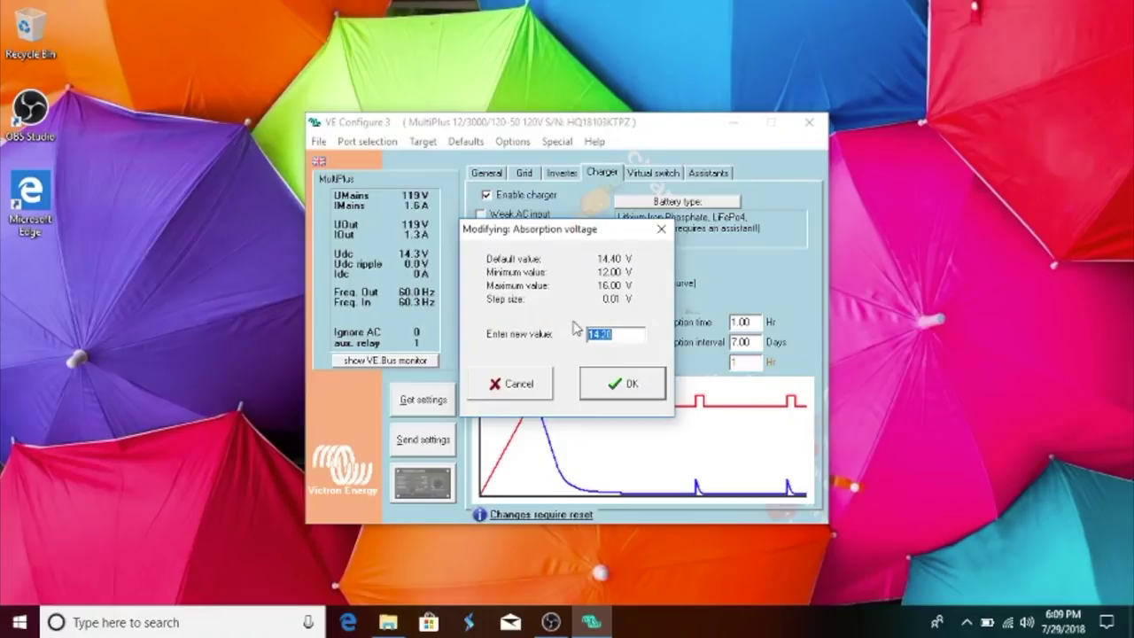
pyautogui.write('14.4')
pyautogui.click(628, 384)
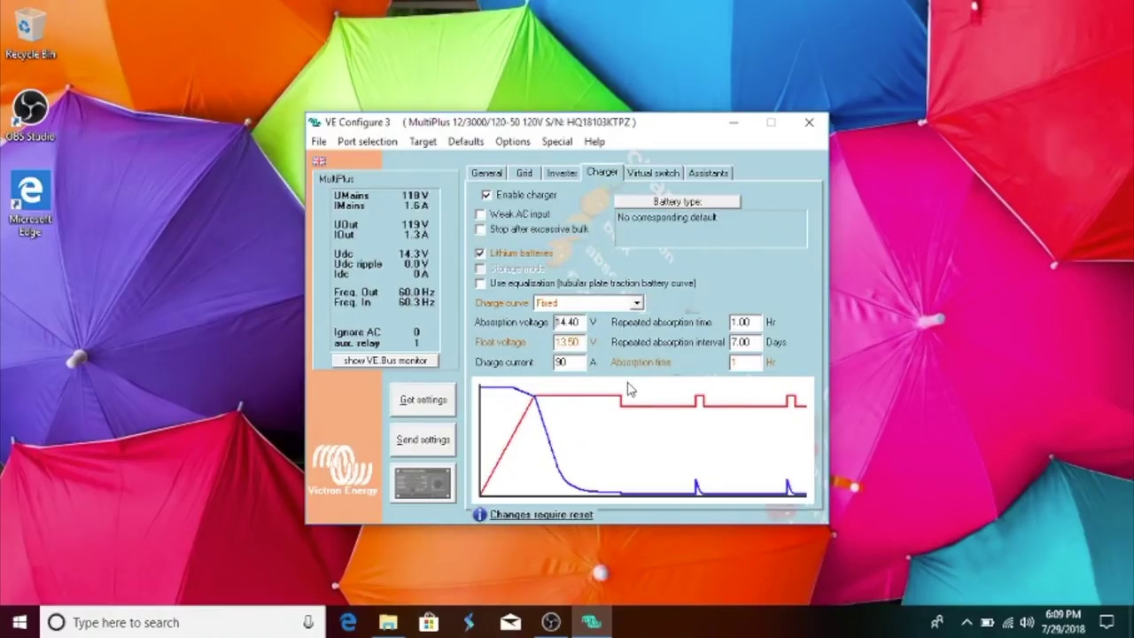
pyautogui.doubleClick(570, 344)
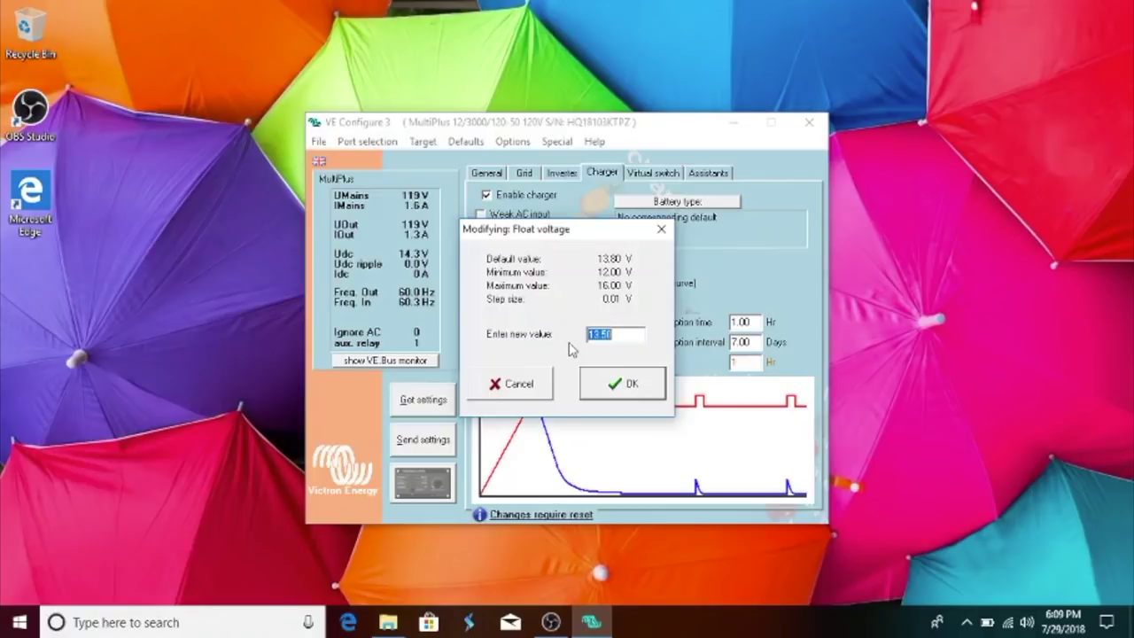
pyautogui.write('13.6')
pyautogui.click(606, 386)
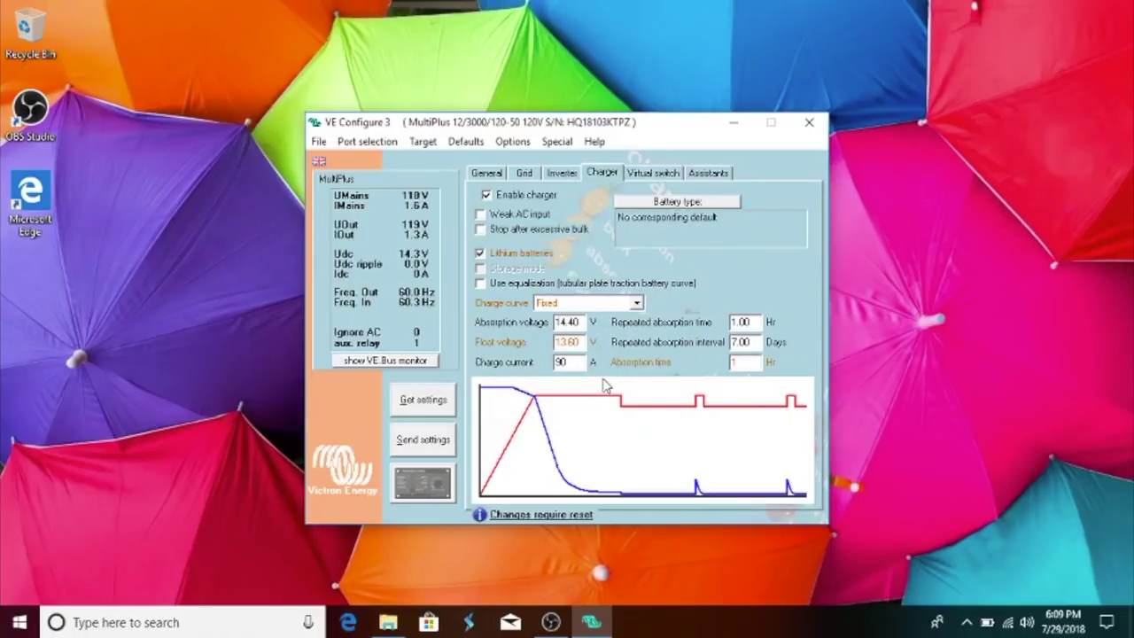
# Set the charger's charge current to 120 A and its absorption time to 2 hours
pyautogui.click(564, 362)
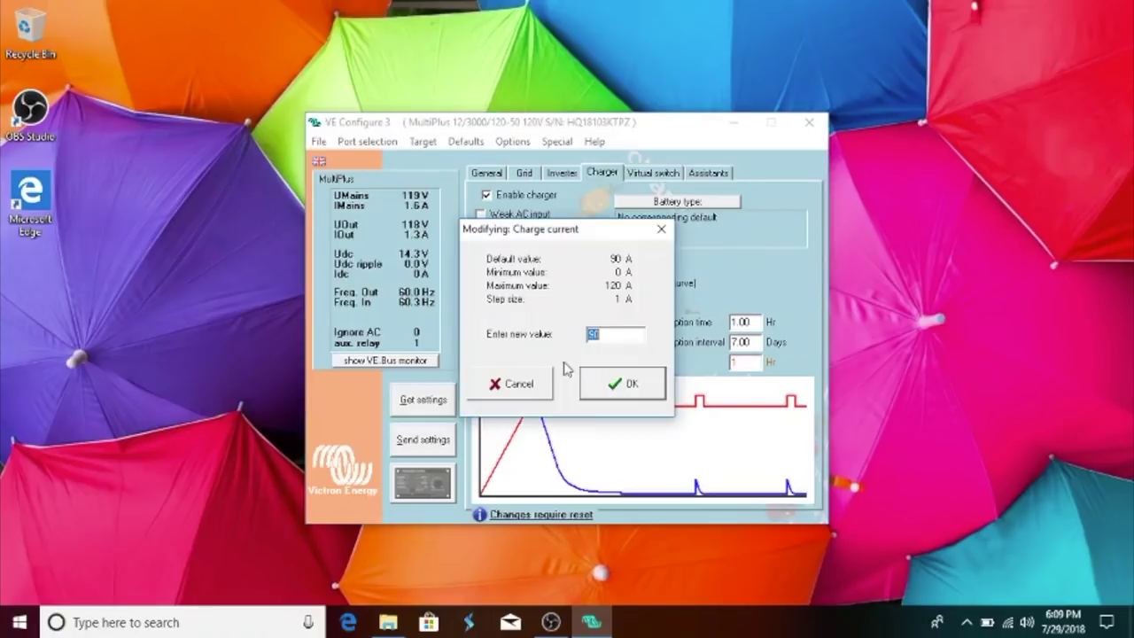
pyautogui.write('120')
pyautogui.click(606, 390)
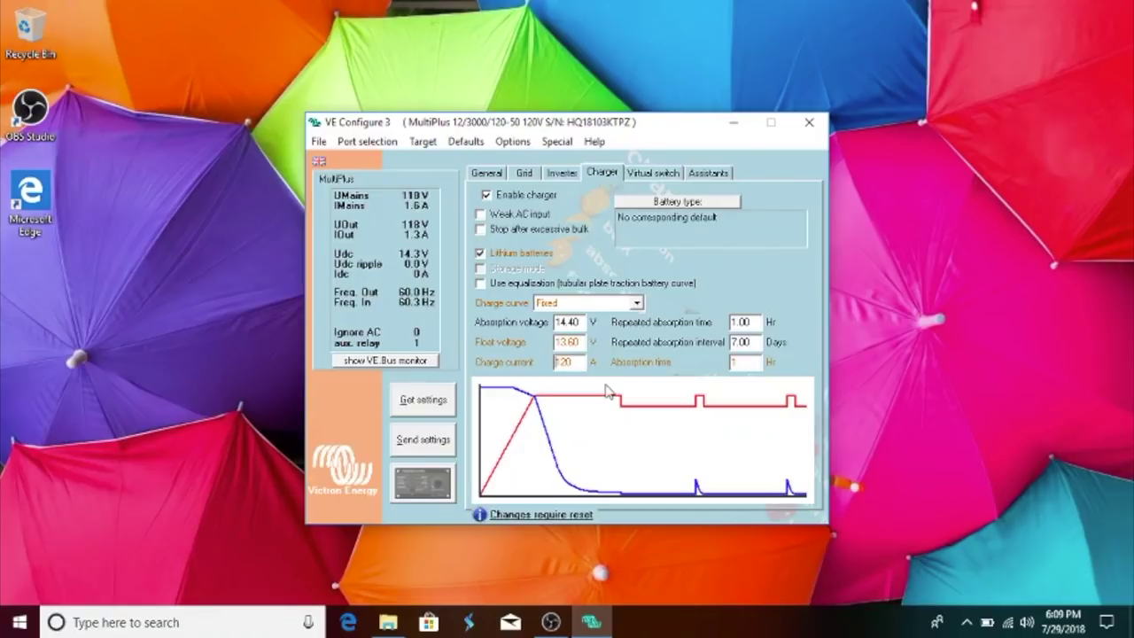
pyautogui.doubleClick(739, 363)
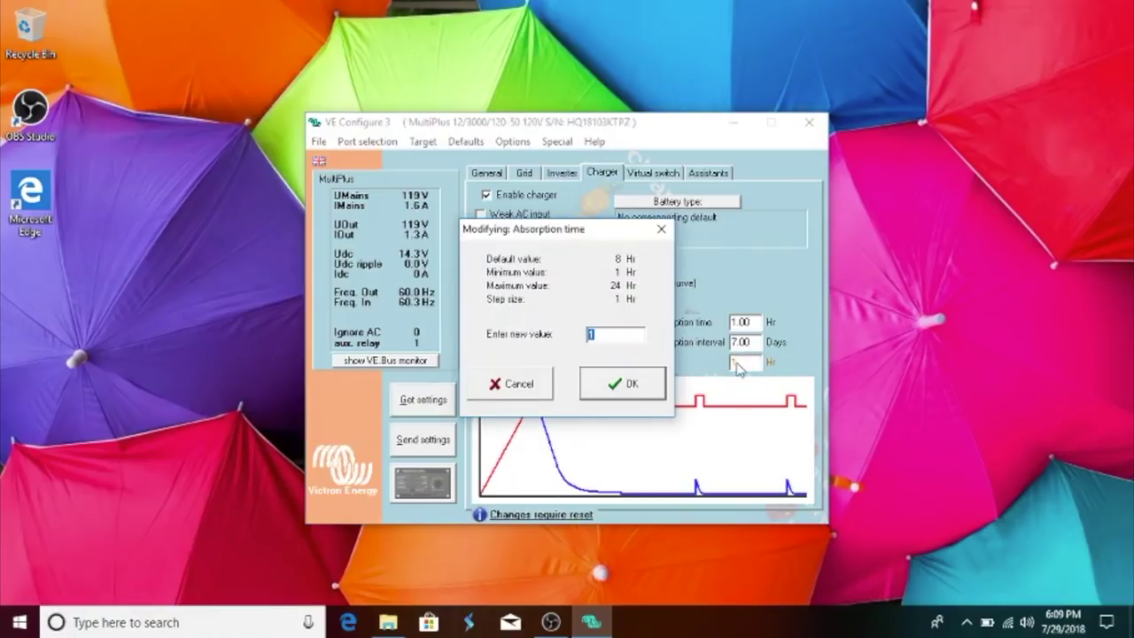
pyautogui.write('2')
pyautogui.click(613, 383)
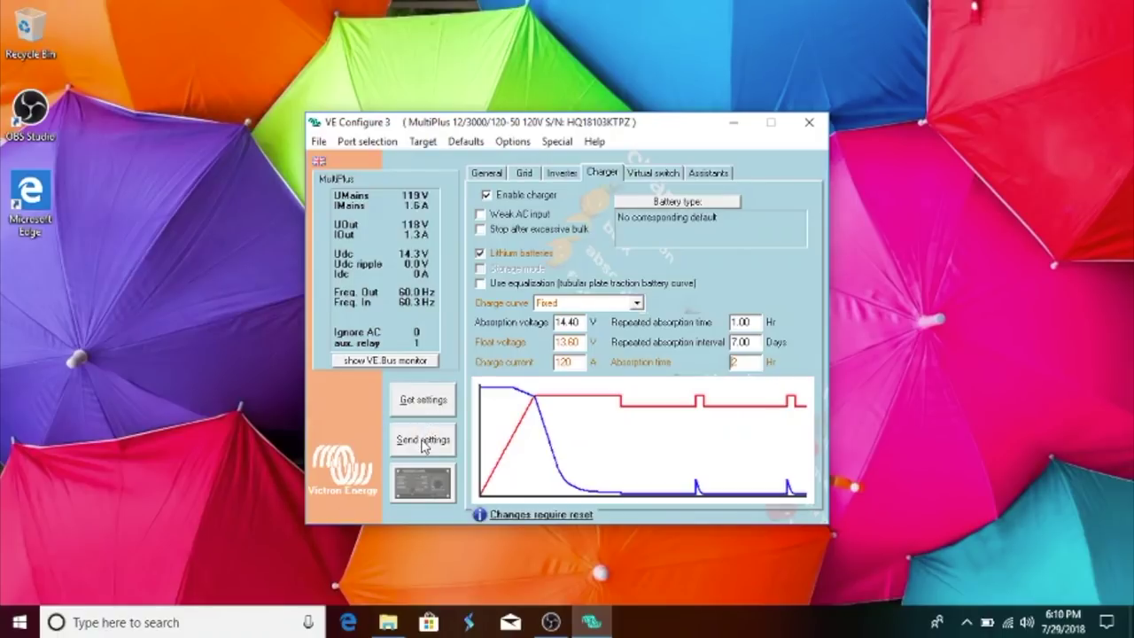
# Send only the modified settings to the MultiPlus and reset the device to apply them
pyautogui.click(423, 441)
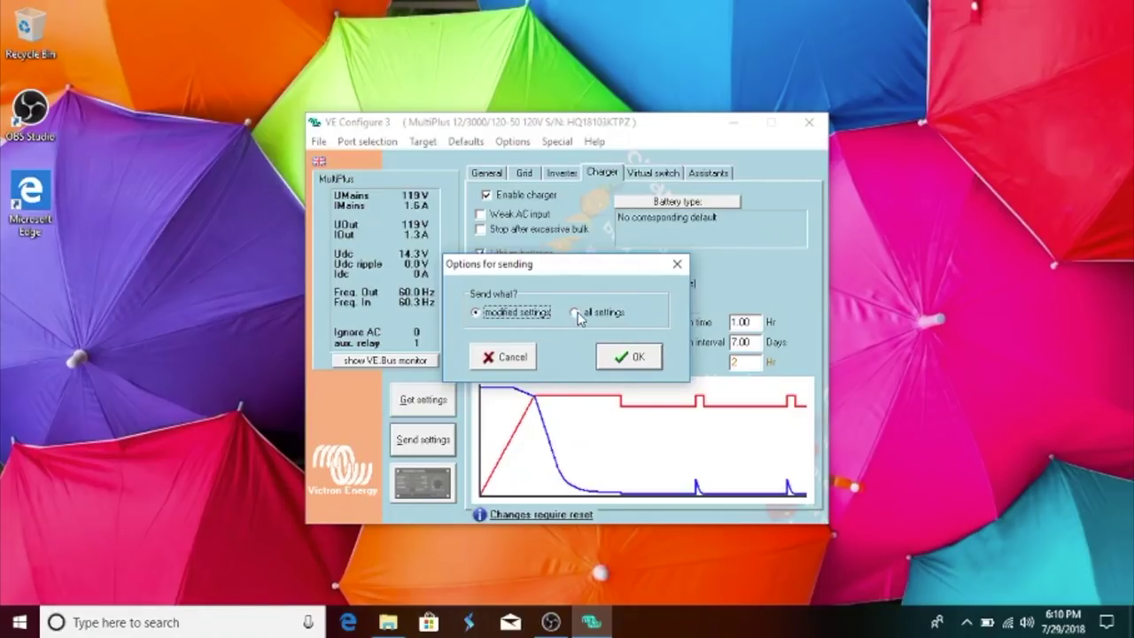
pyautogui.click(627, 358)
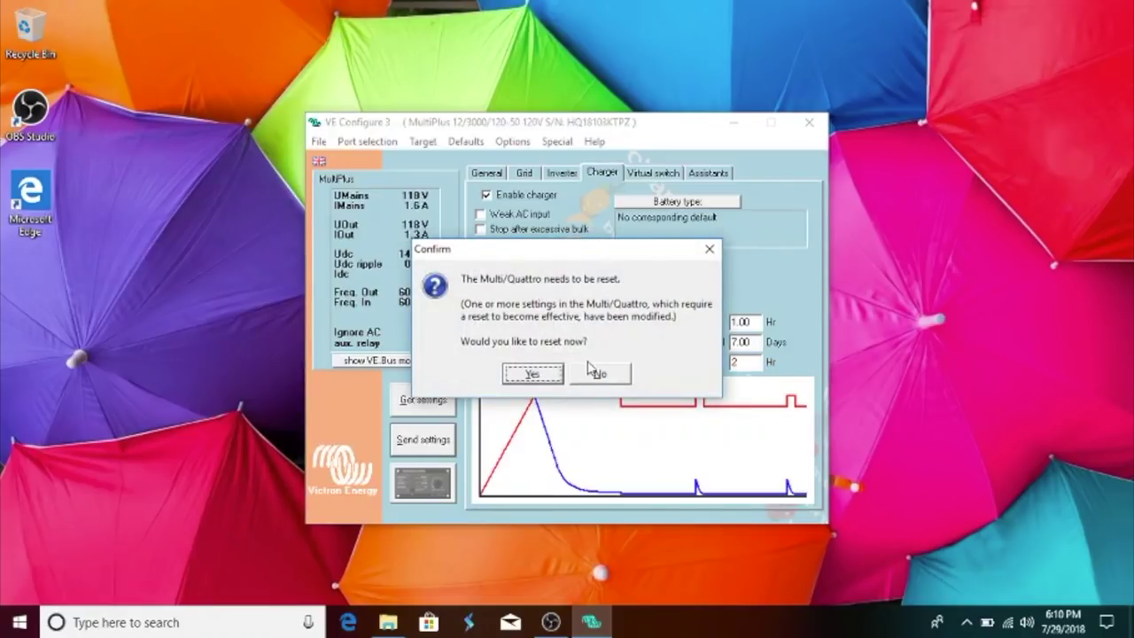
pyautogui.click(532, 375)
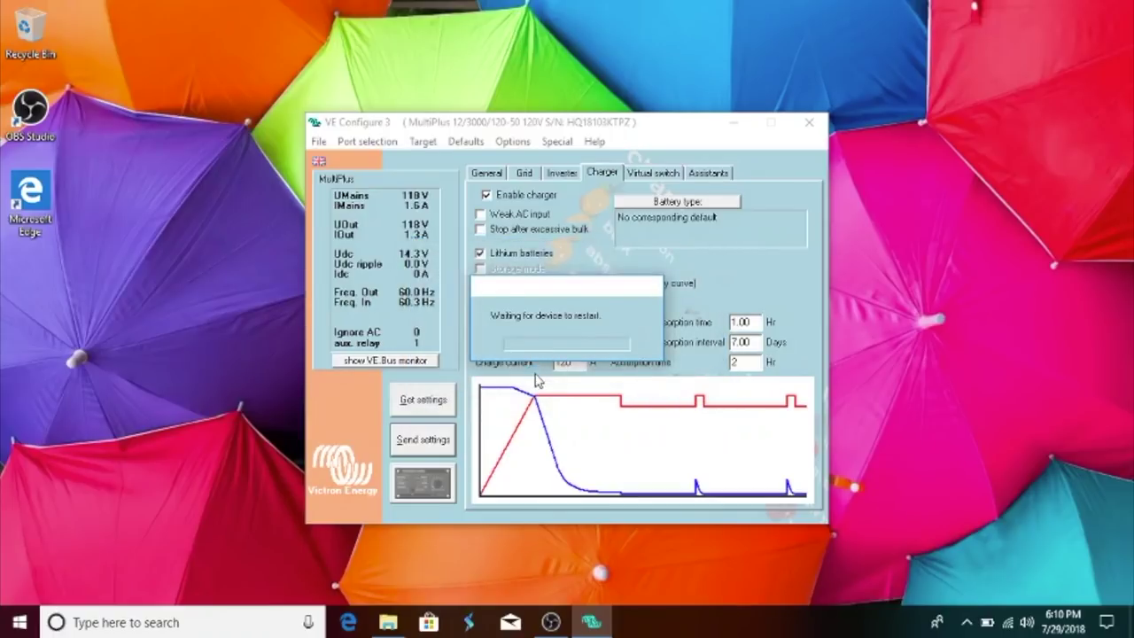